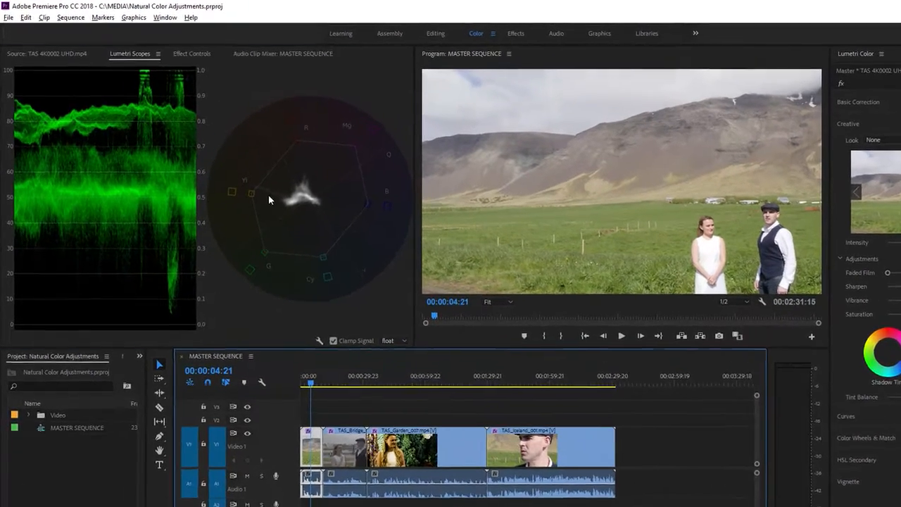
{"action": "right_click", "coordinate": [269, 195]}
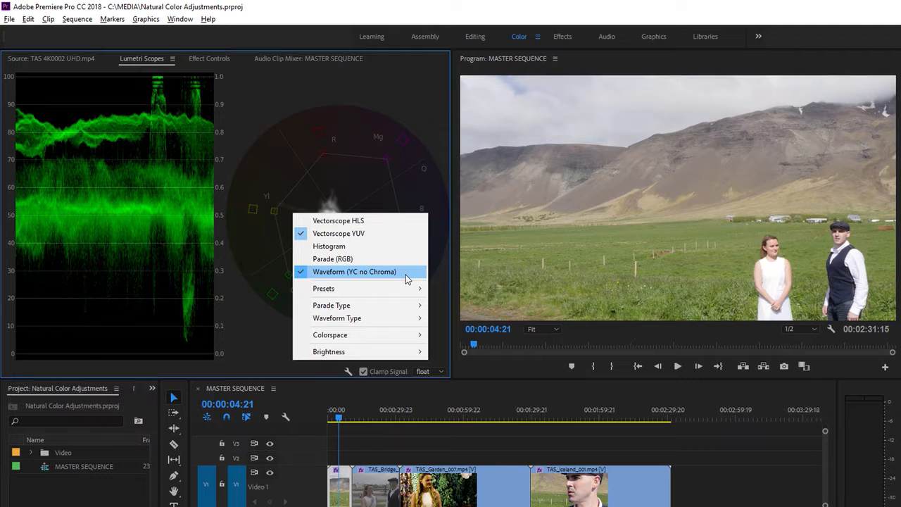
{"action": "left_click", "coordinate": [383, 203]}
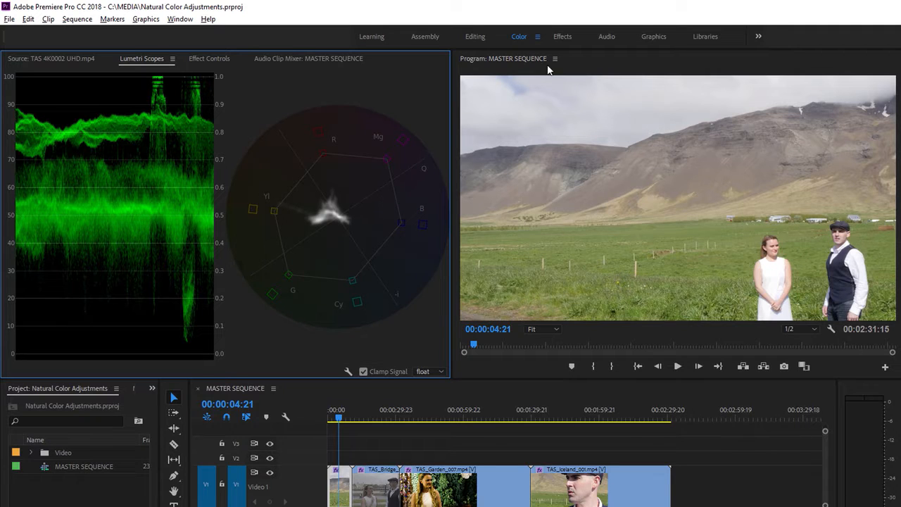
{"action": "left_click", "coordinate": [538, 37]}
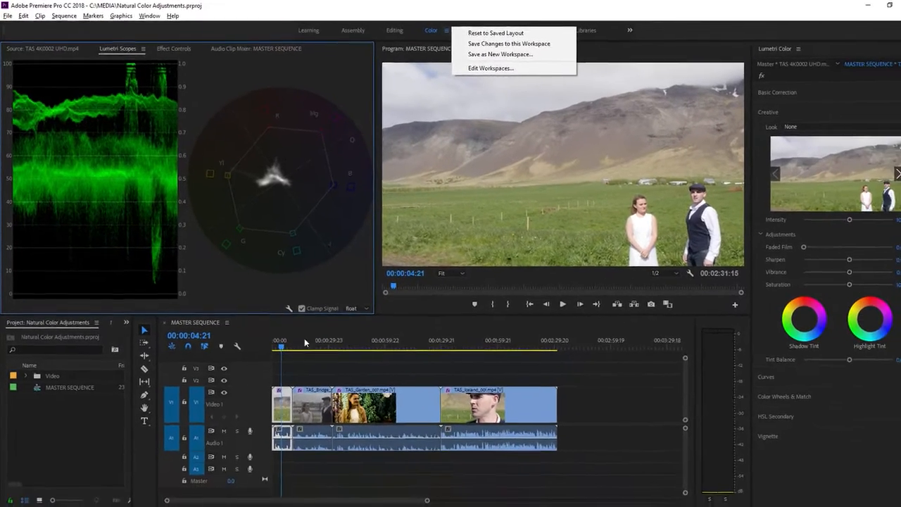
- Raise the Faded Film creative adjustment to 100 on the opening landscape clip, TAS 4K0002 UHD.mp4
{"action": "left_click", "coordinate": [283, 407]}
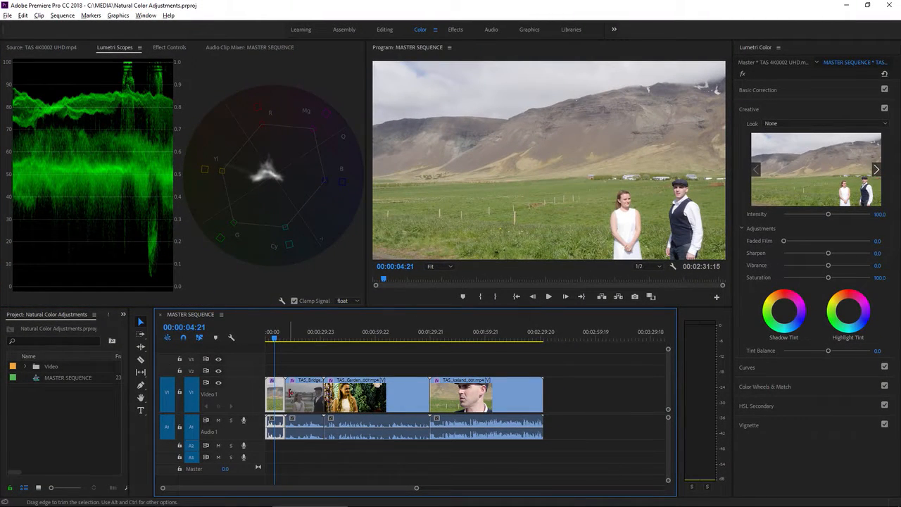
{"action": "left_click", "coordinate": [763, 109]}
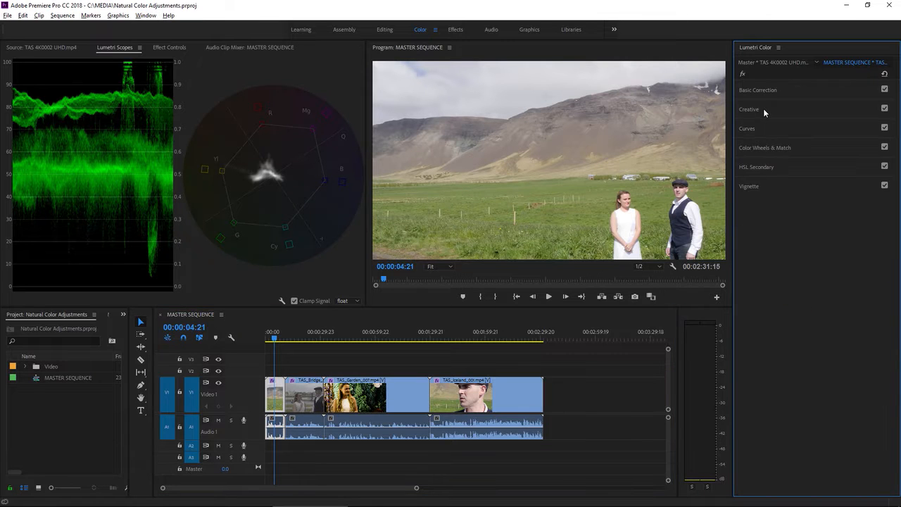
{"action": "left_click", "coordinate": [763, 108]}
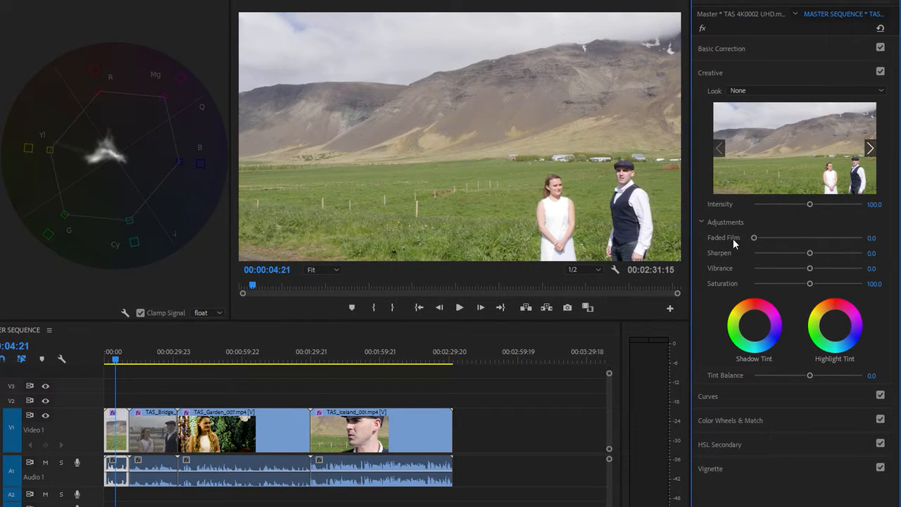
{"action": "left_click_drag", "start_coordinate": [751, 240], "coordinate": [756, 239]}
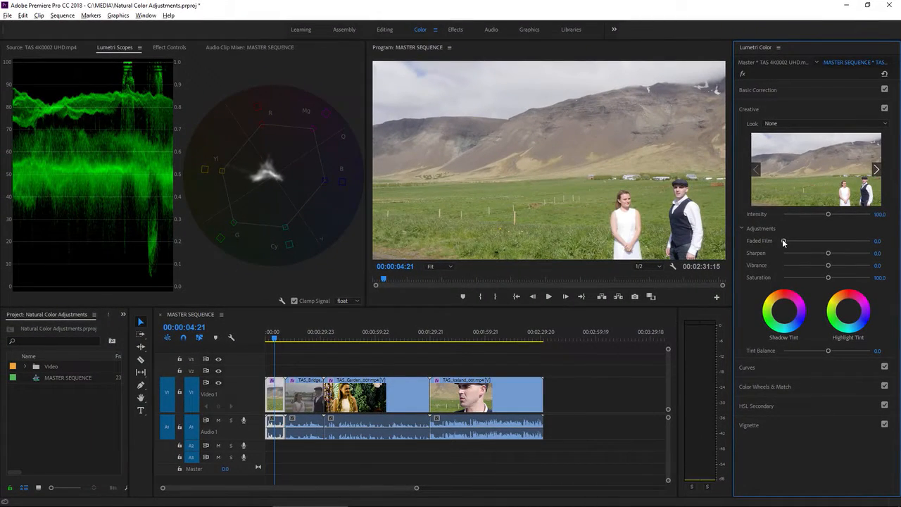
{"action": "left_click_drag", "start_coordinate": [783, 241], "coordinate": [871, 246]}
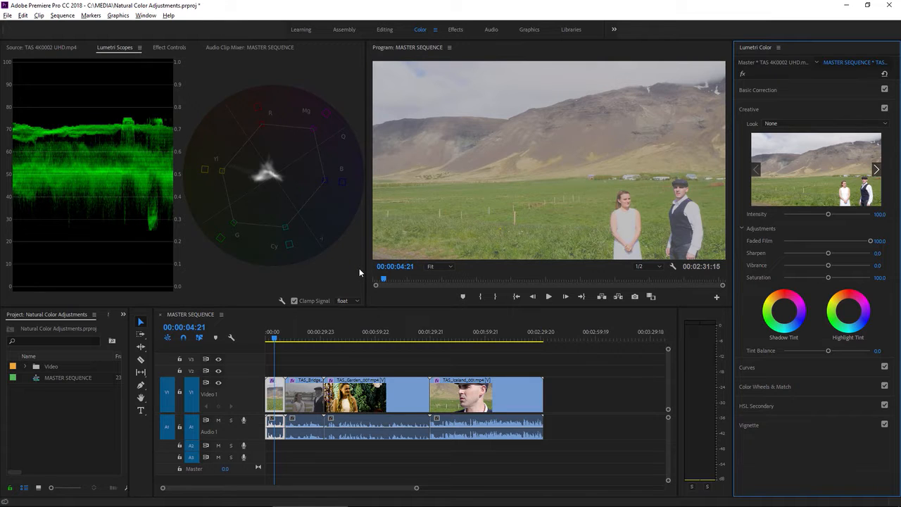
- Preview the TAS_Bridge_001.mp4 clip at 100% magnification, framed on the man's head and the bridge towers
{"action": "left_click", "coordinate": [303, 338]}
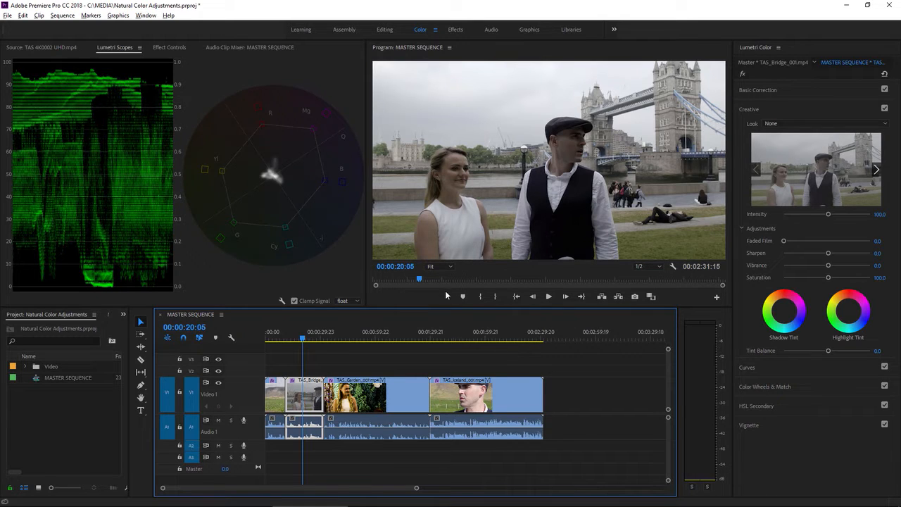
{"action": "left_click", "coordinate": [443, 266]}
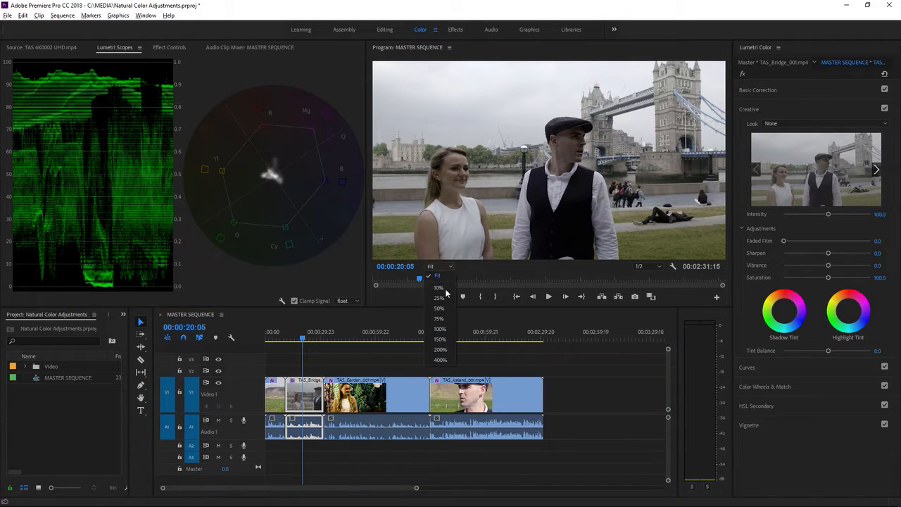
{"action": "left_click", "coordinate": [440, 329]}
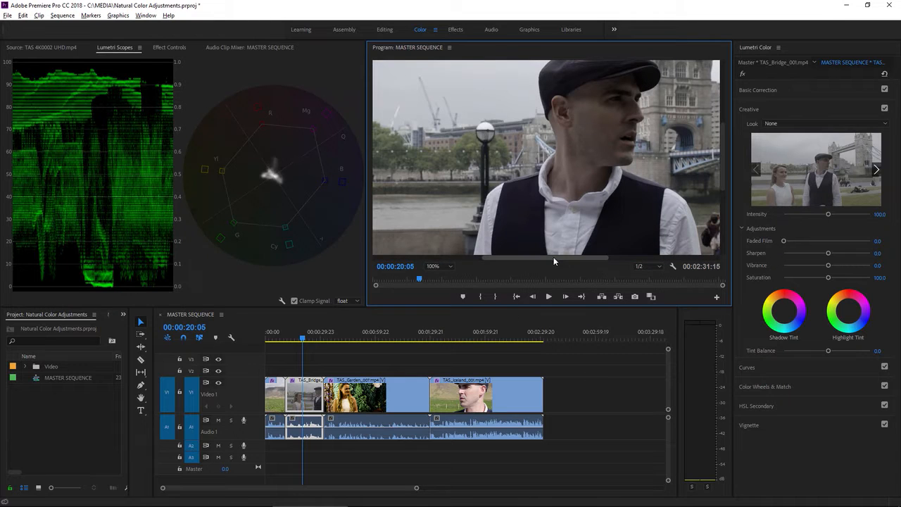
{"action": "left_click_drag", "start_coordinate": [563, 257], "coordinate": [608, 257]}
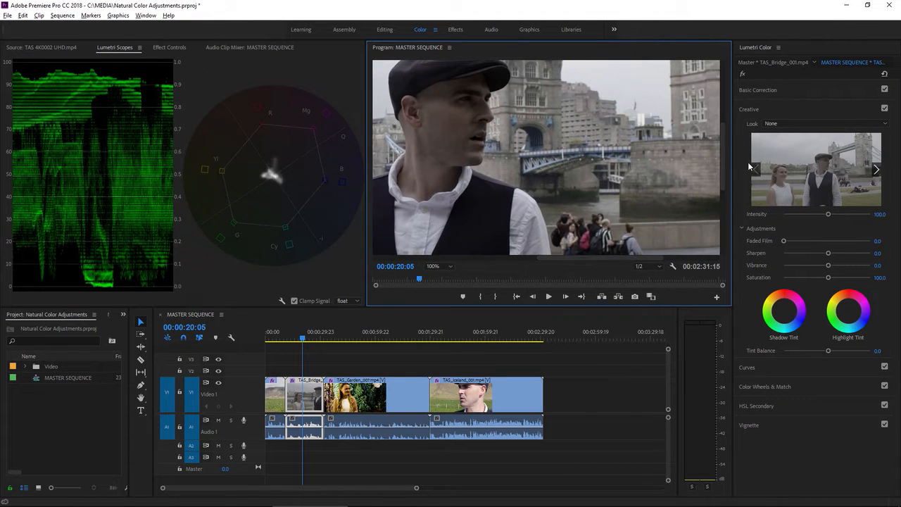
{"action": "left_click_drag", "start_coordinate": [725, 144], "coordinate": [720, 124]}
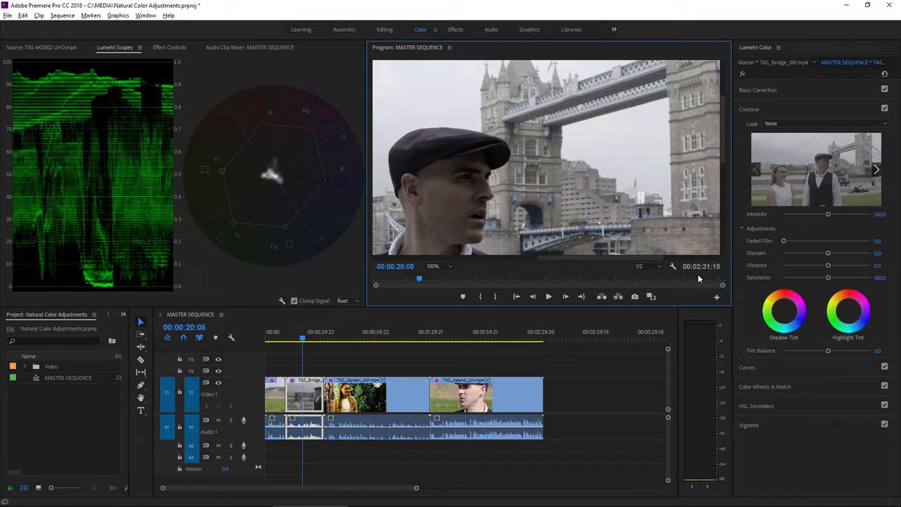
- Set Sharpen to 89.2 on the bridge clip and compare the picture with the Creative adjustments off and on
{"action": "left_click_drag", "start_coordinate": [829, 255], "coordinate": [852, 257]}
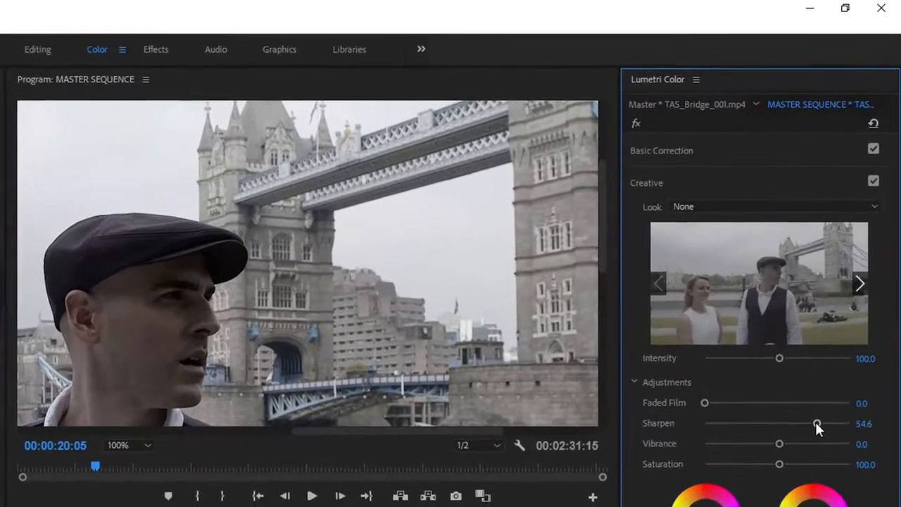
{"action": "left_click_drag", "start_coordinate": [825, 384], "coordinate": [842, 386]}
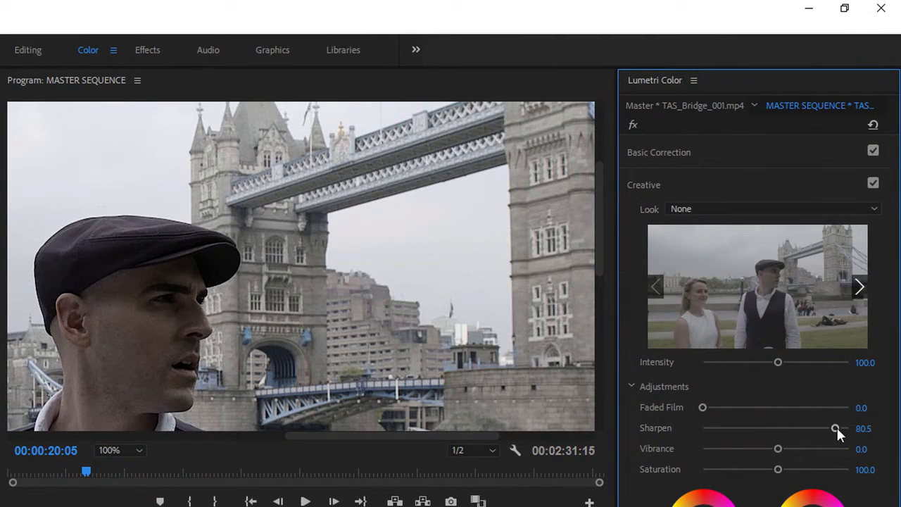
{"action": "left_click_drag", "start_coordinate": [836, 427], "coordinate": [840, 428]}
{"action": "left_click", "coordinate": [873, 183]}
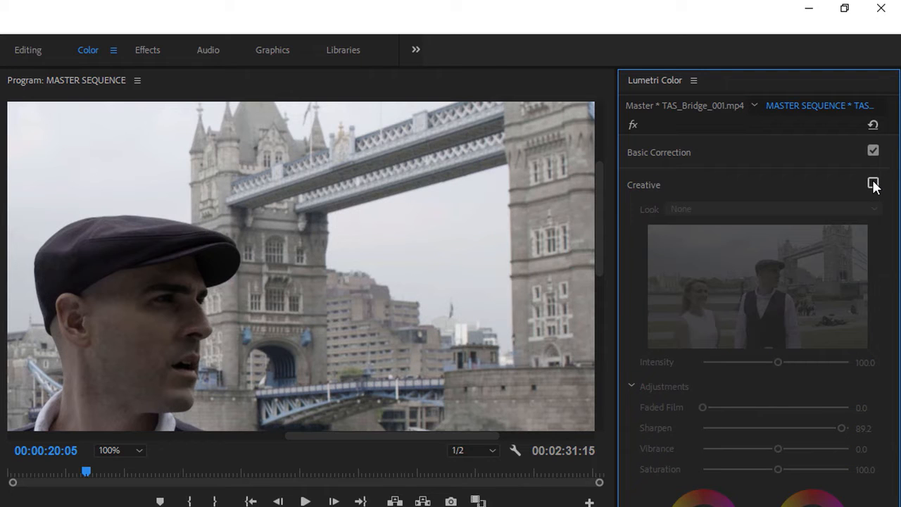
{"action": "left_click", "coordinate": [873, 183]}
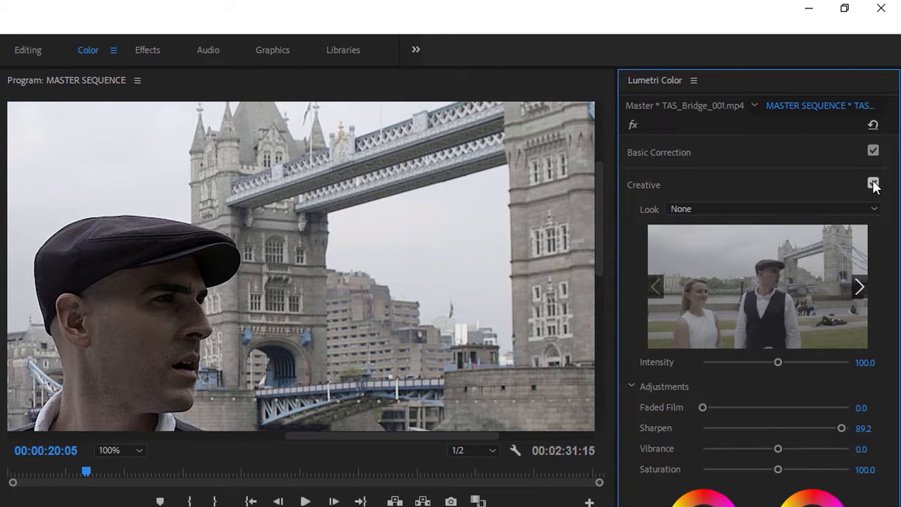
{"action": "left_click", "coordinate": [873, 183]}
{"action": "left_click", "coordinate": [873, 183]}
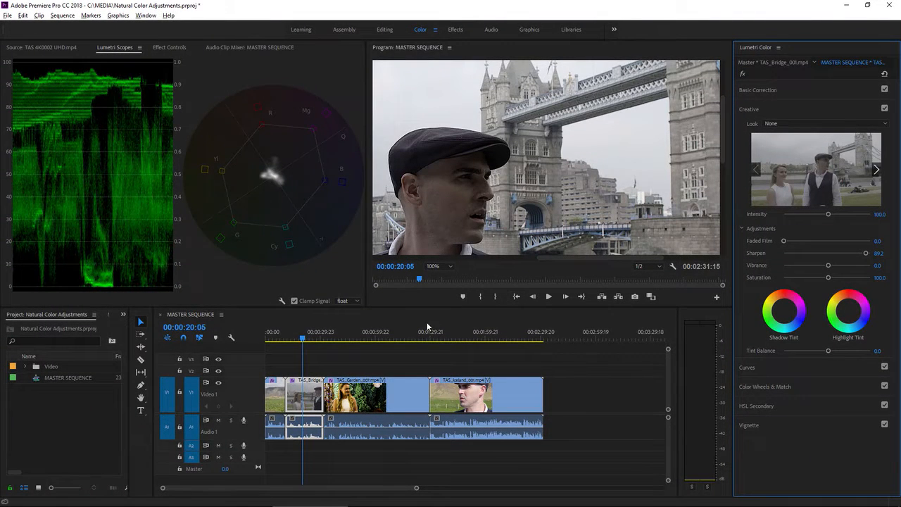
- Fit the preview on the TAS_Garden_007.mp4 clip, try its Saturation at 145.9, and reset the Saturation to 100
{"action": "left_click", "coordinate": [386, 330]}
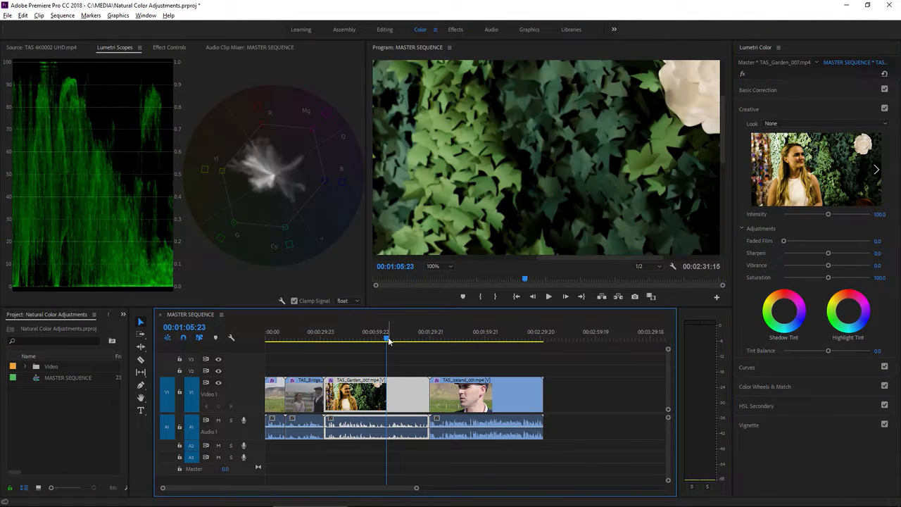
{"action": "left_click", "coordinate": [431, 267]}
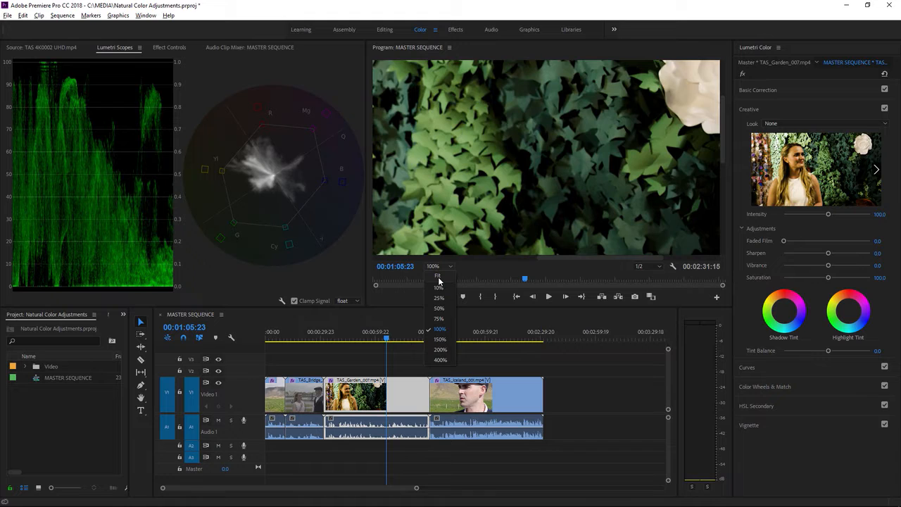
{"action": "left_click", "coordinate": [438, 277]}
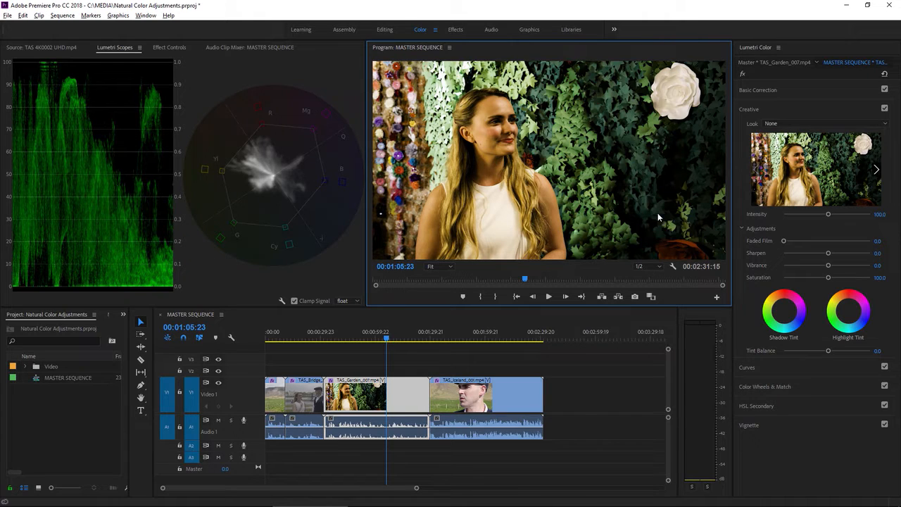
{"action": "left_click_drag", "start_coordinate": [828, 277], "coordinate": [846, 279]}
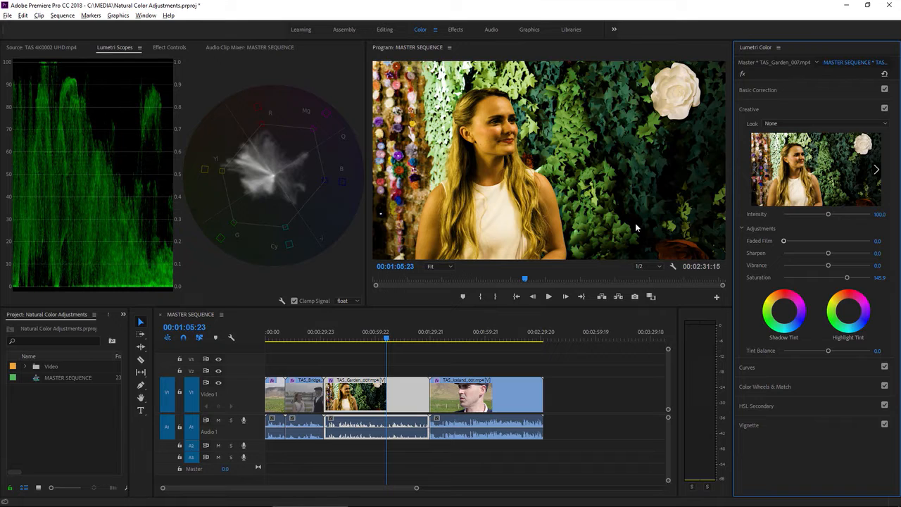
{"action": "double_click", "coordinate": [847, 278]}
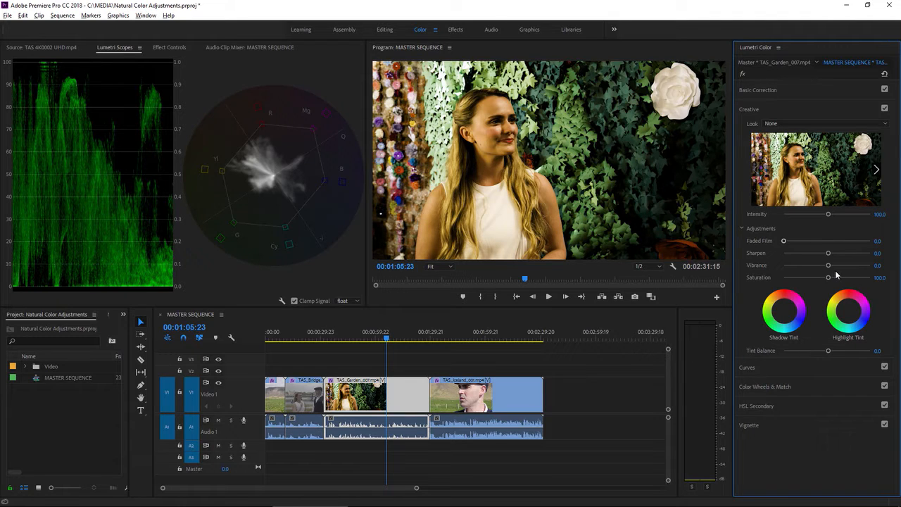
- Set Vibrance to 50.3 on the garden clip and compare the picture with the Creative adjustments off and on
{"action": "left_click_drag", "start_coordinate": [828, 266], "coordinate": [850, 270]}
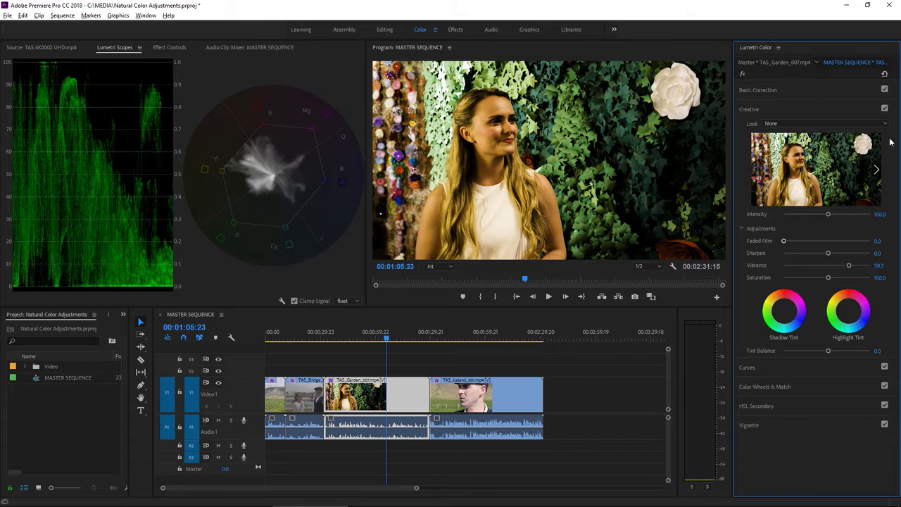
{"action": "left_click", "coordinate": [885, 108]}
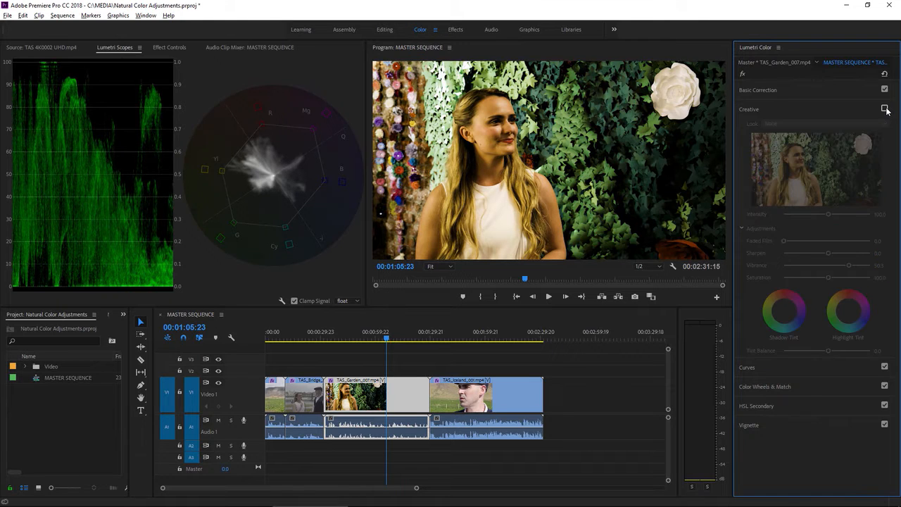
{"action": "left_click", "coordinate": [885, 109]}
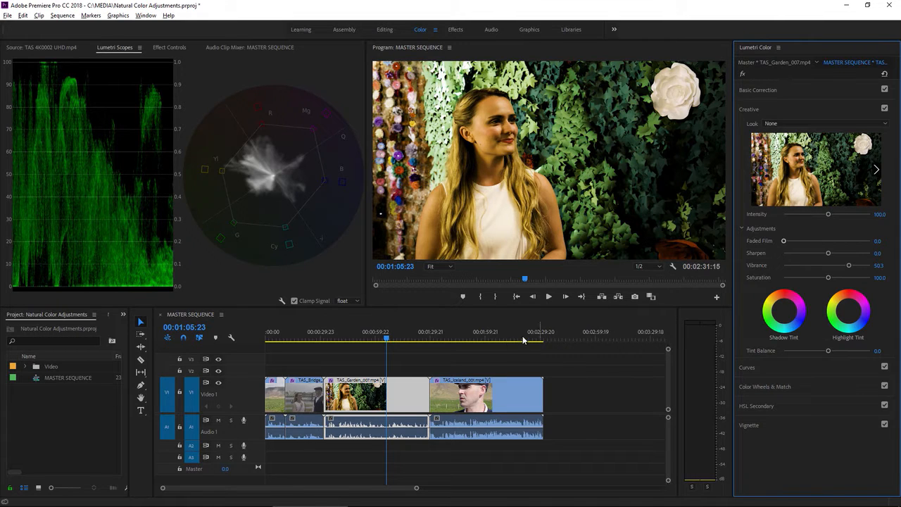
- Tint the shadows of the TAS_Iceland_001.mp4 clip green with the Shadow Tint wheel
{"action": "left_click", "coordinate": [482, 339]}
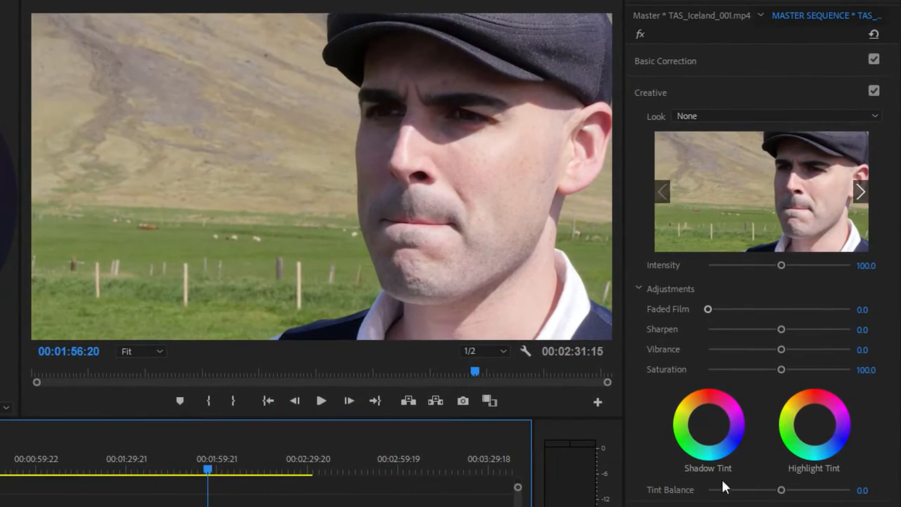
{"action": "left_click", "coordinate": [707, 425]}
{"action": "left_click_drag", "start_coordinate": [708, 425], "coordinate": [699, 435]}
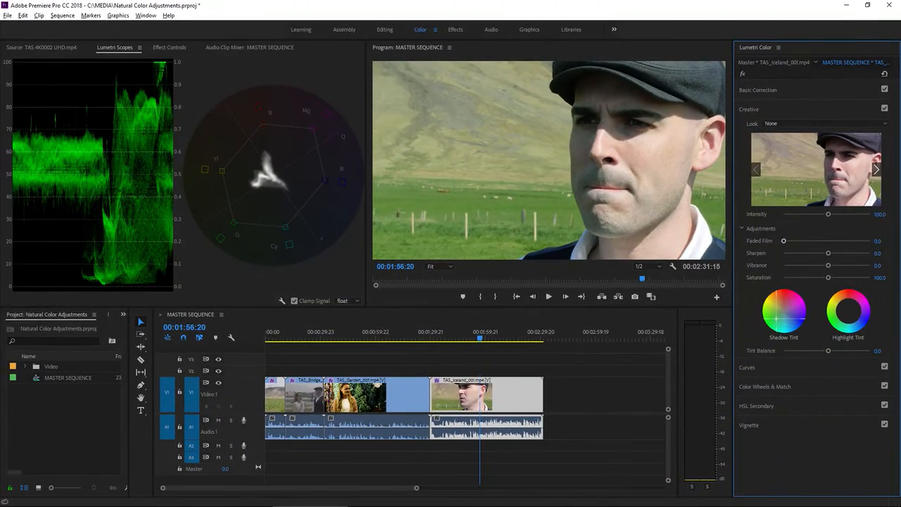
{"action": "left_click_drag", "start_coordinate": [775, 318], "coordinate": [773, 323]}
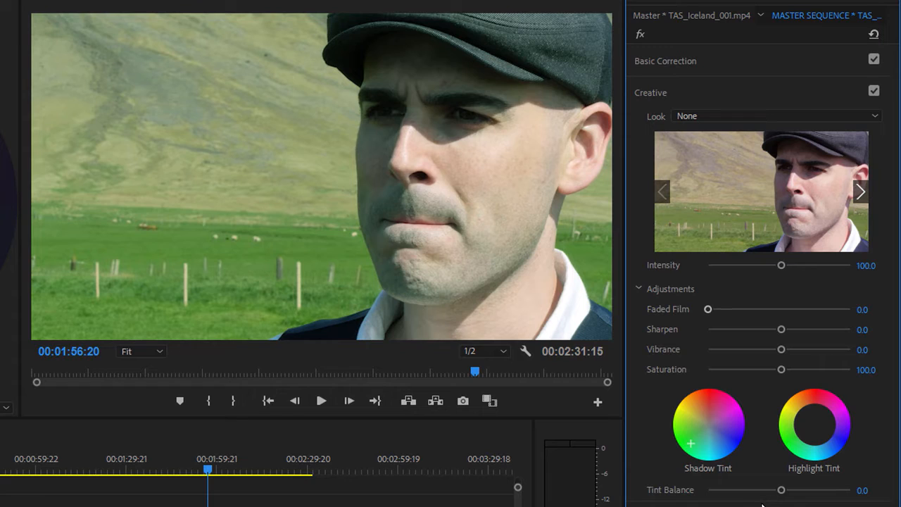
- Try Tint Balance at -82.7 and 65.4, settle on -56.8, and compare the Iceland clip with the Creative adjustments off and on
{"action": "left_click_drag", "start_coordinate": [775, 489], "coordinate": [769, 492]}
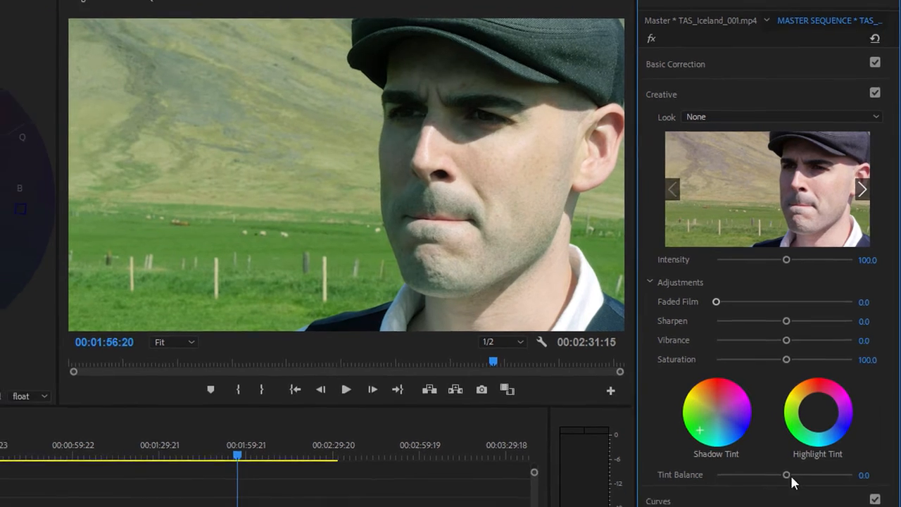
{"action": "left_click_drag", "start_coordinate": [814, 373], "coordinate": [780, 373]}
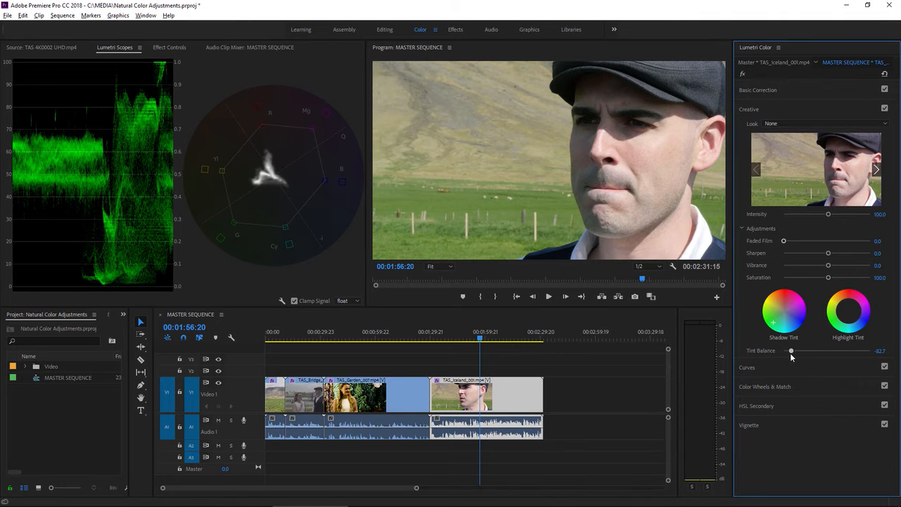
{"action": "left_click_drag", "start_coordinate": [790, 353], "coordinate": [855, 350]}
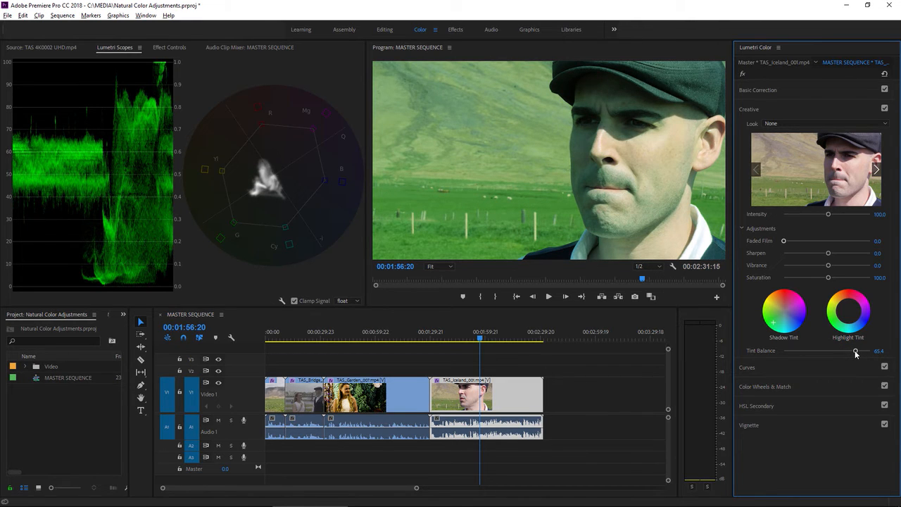
{"action": "left_click_drag", "start_coordinate": [854, 350], "coordinate": [801, 352]}
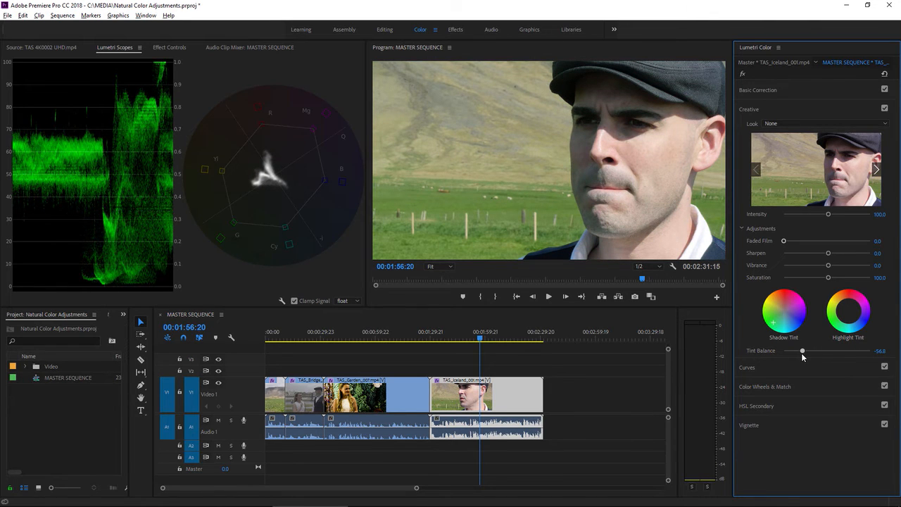
{"action": "left_click", "coordinate": [885, 110]}
{"action": "left_click", "coordinate": [885, 109]}
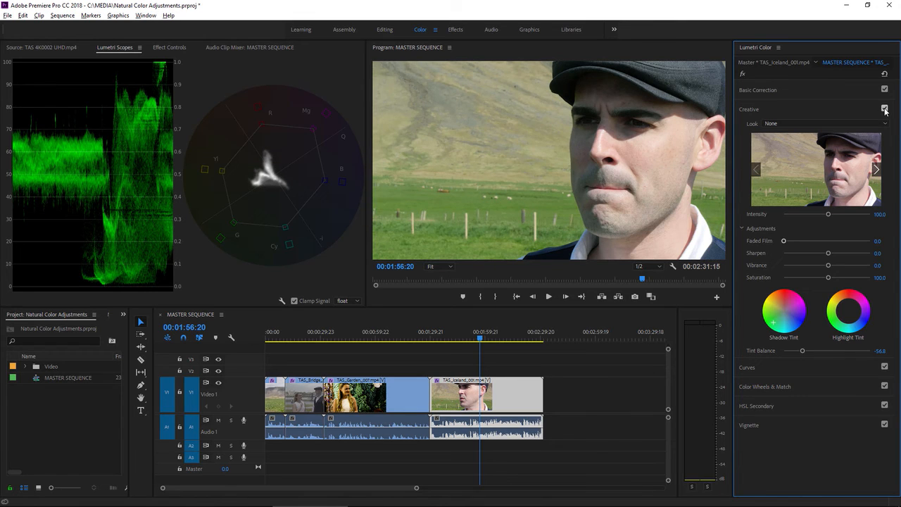